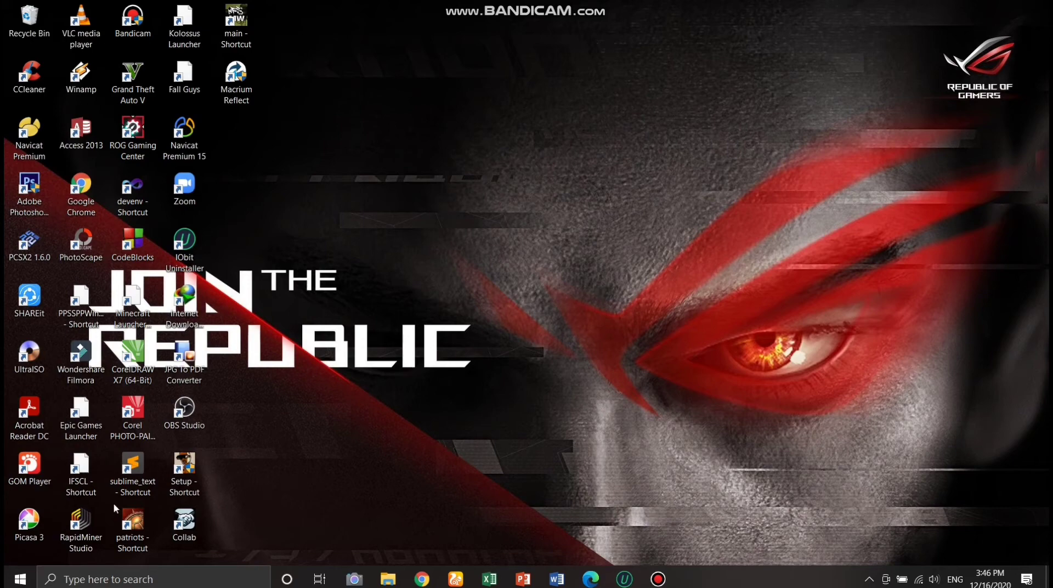
- Open Disk Management and examine the partitions on Disk 1
right_click(23, 580)
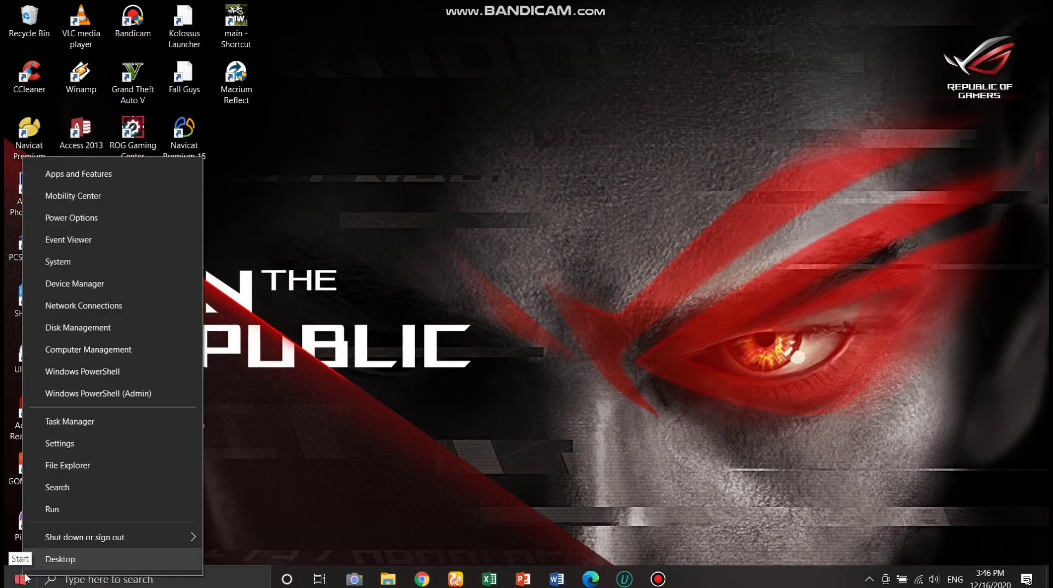
left_click(72, 330)
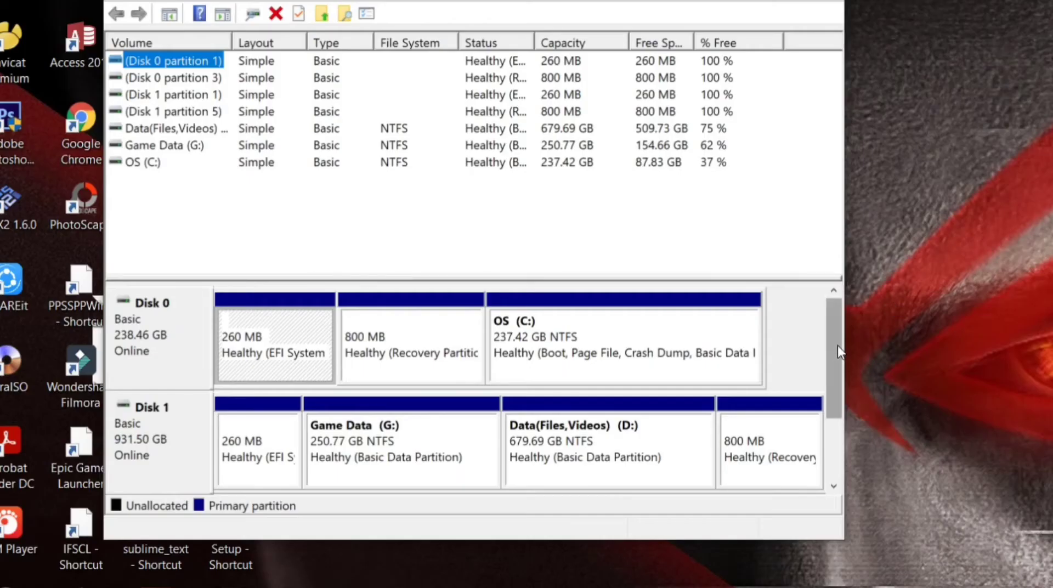
left_click_drag(837, 345, 844, 404)
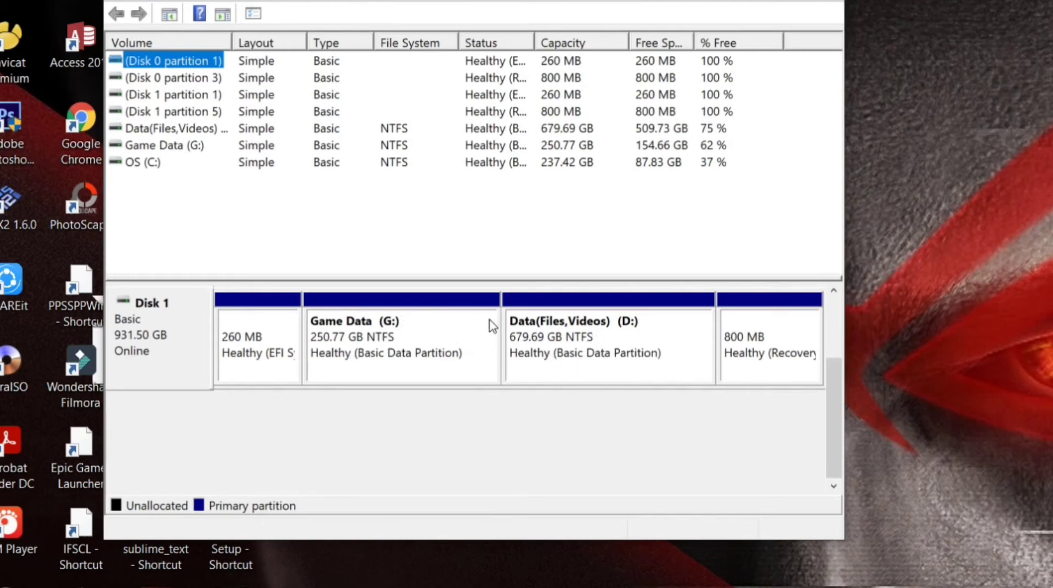
mouse_move(830, 406)
left_mouse_down()
mouse_move(831, 392)
mouse_move(830, 409)
left_mouse_up()
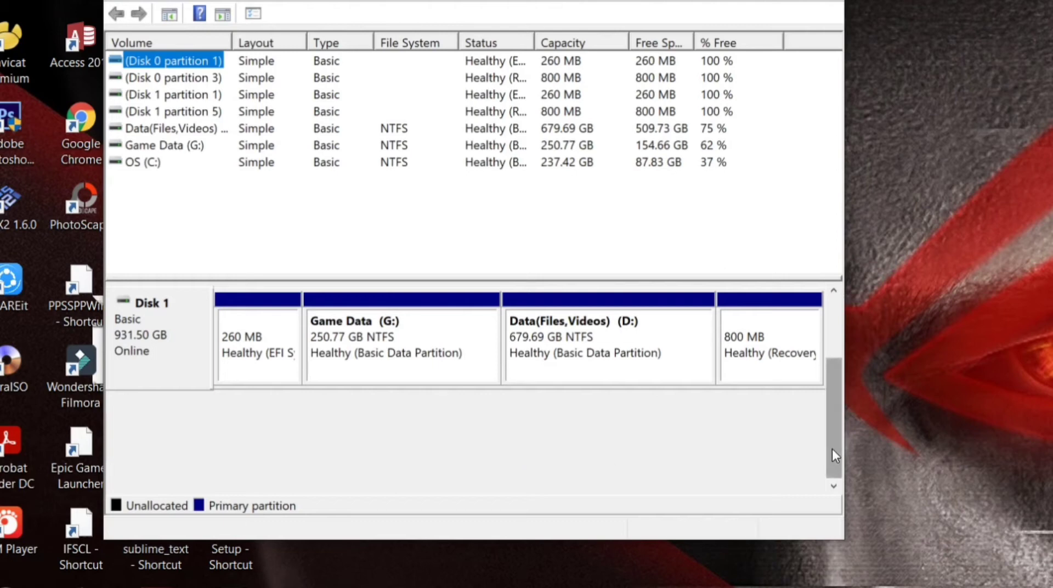
mouse_move(832, 446)
left_mouse_down()
mouse_move(835, 387)
mouse_move(830, 457)
left_mouse_up()
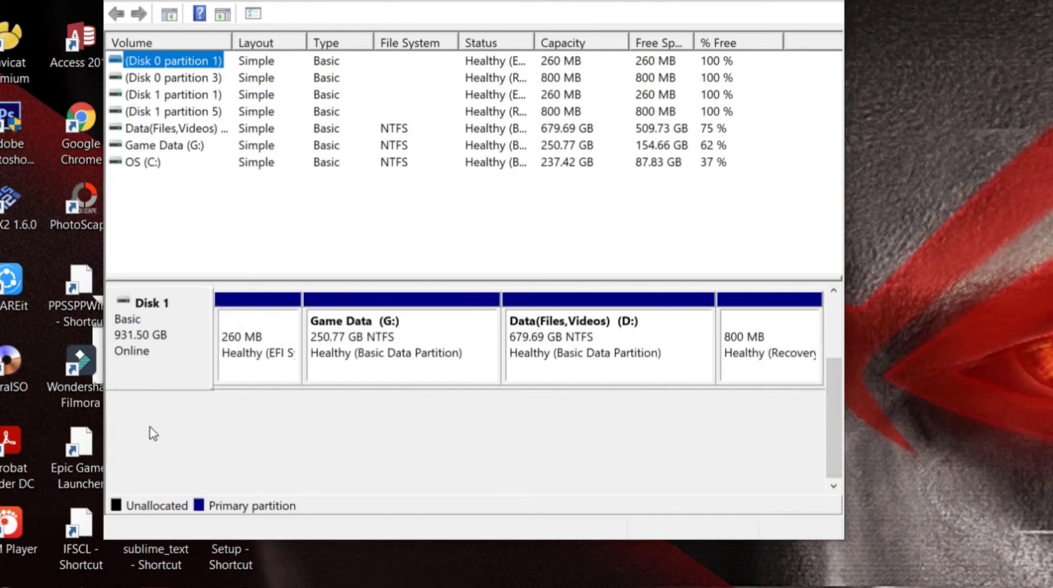
- Check which disk-level operations are available for Disk 1, then dismiss them
left_click(166, 367)
right_click(166, 368)
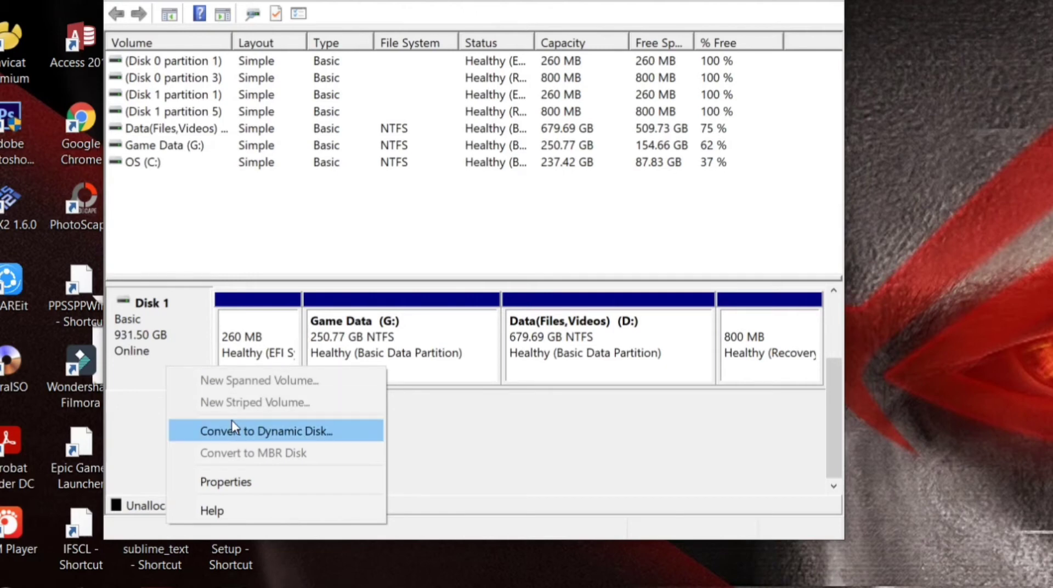
left_click(153, 377)
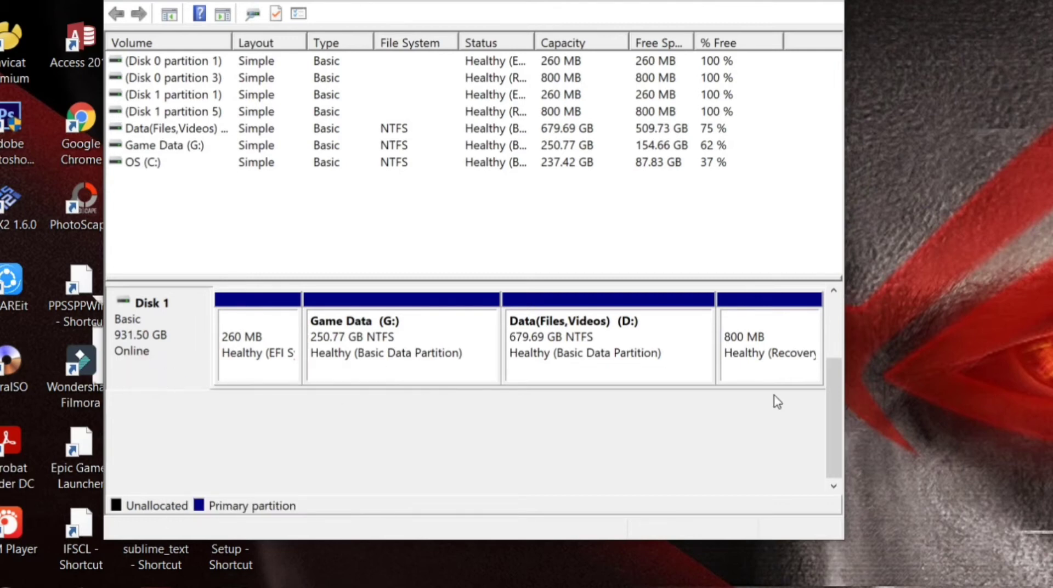
- Check the available volume operations for the Game Data (G:) partition and the unallocated space, then close Disk Management
left_click_drag(830, 391, 836, 424)
right_click(366, 358)
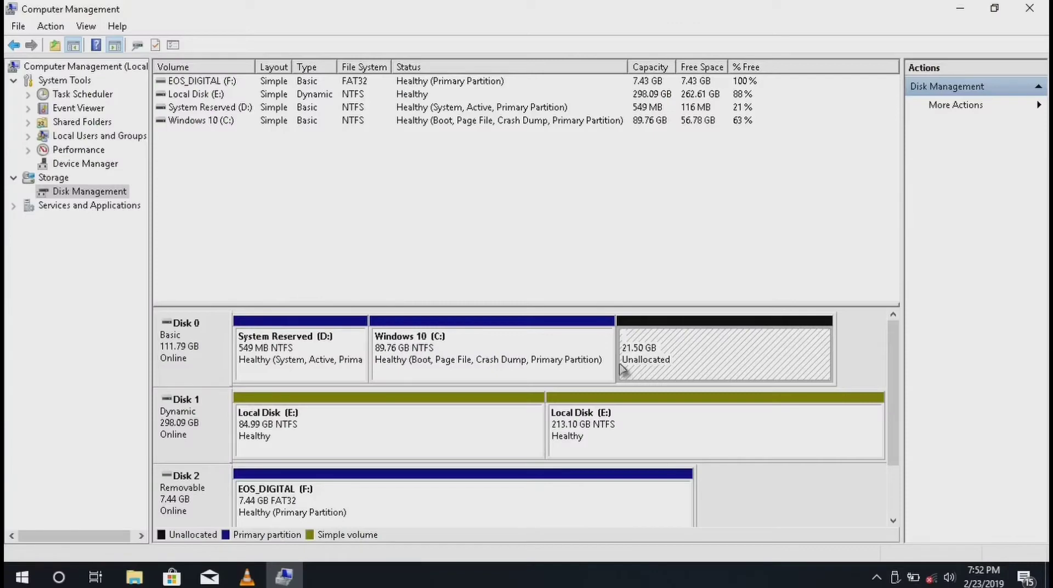
right_click(756, 353)
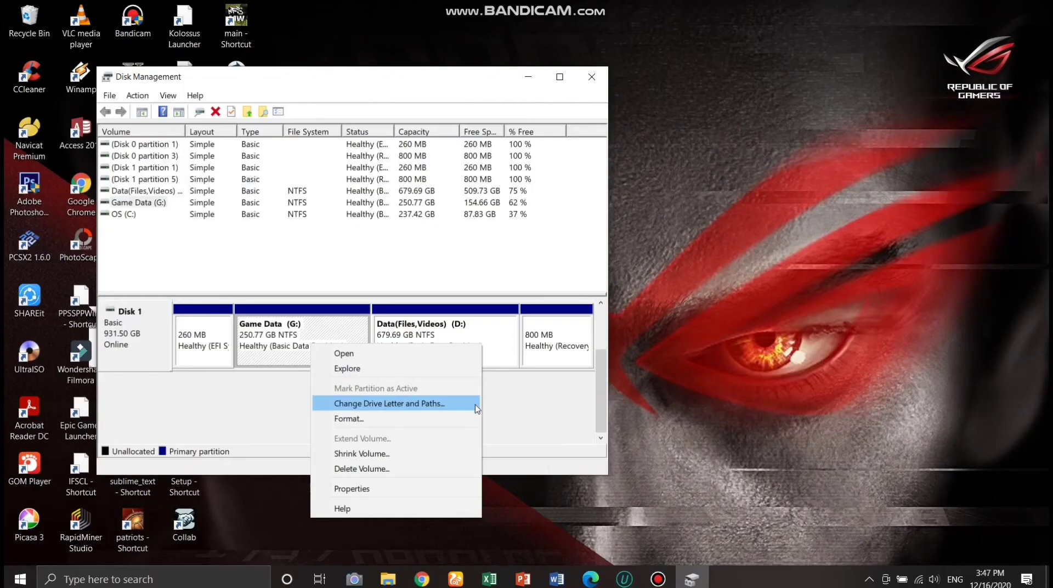
left_click(518, 417)
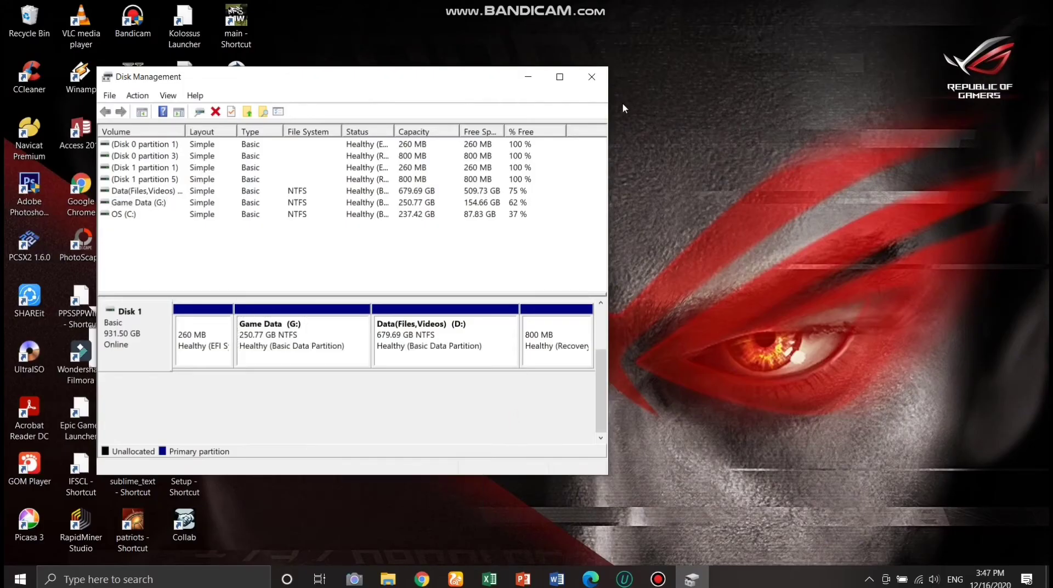
left_click(591, 76)
- View the computer's drives under This PC in File Explorer, then close the window
left_click(391, 579)
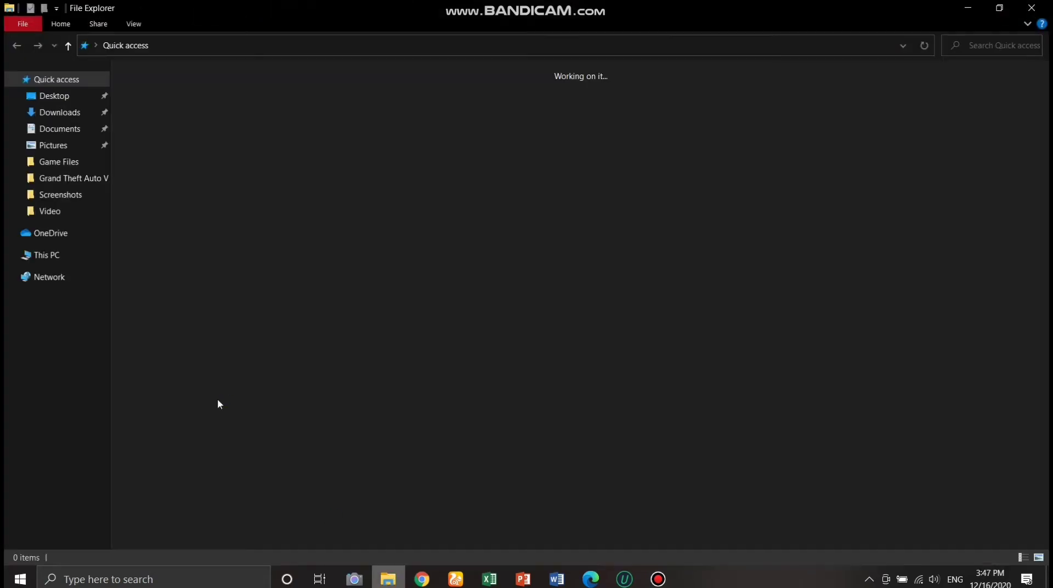
left_click(67, 249)
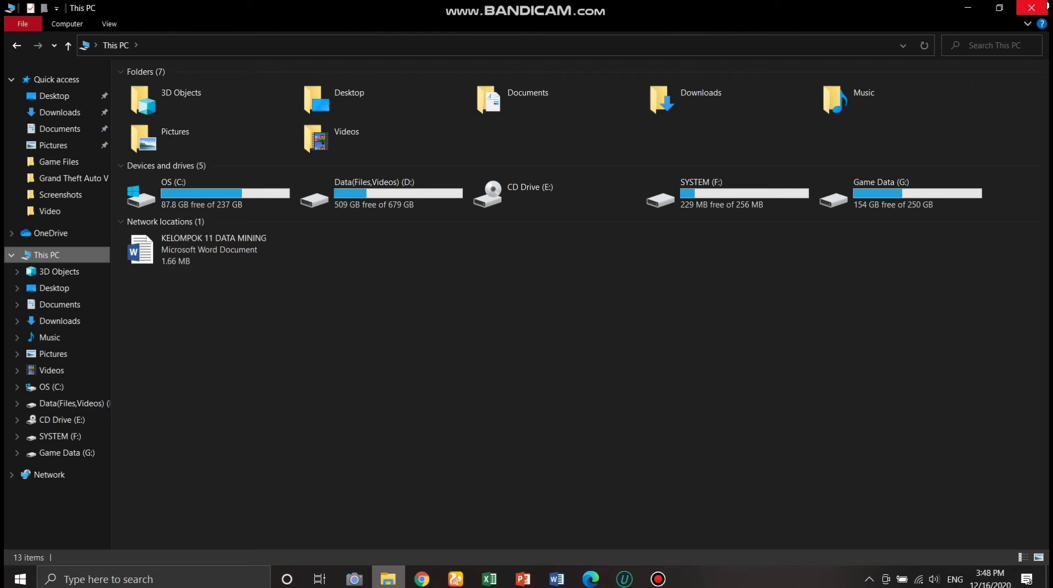
left_click(1031, 8)
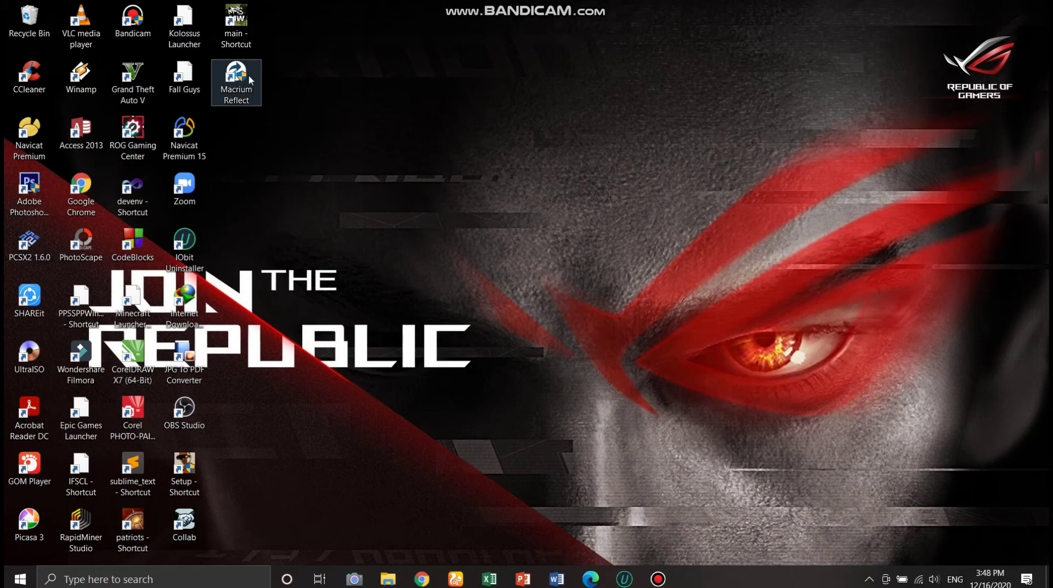
- Launch Macrium Reflect from the desktop and allow it to run
left_click(236, 83)
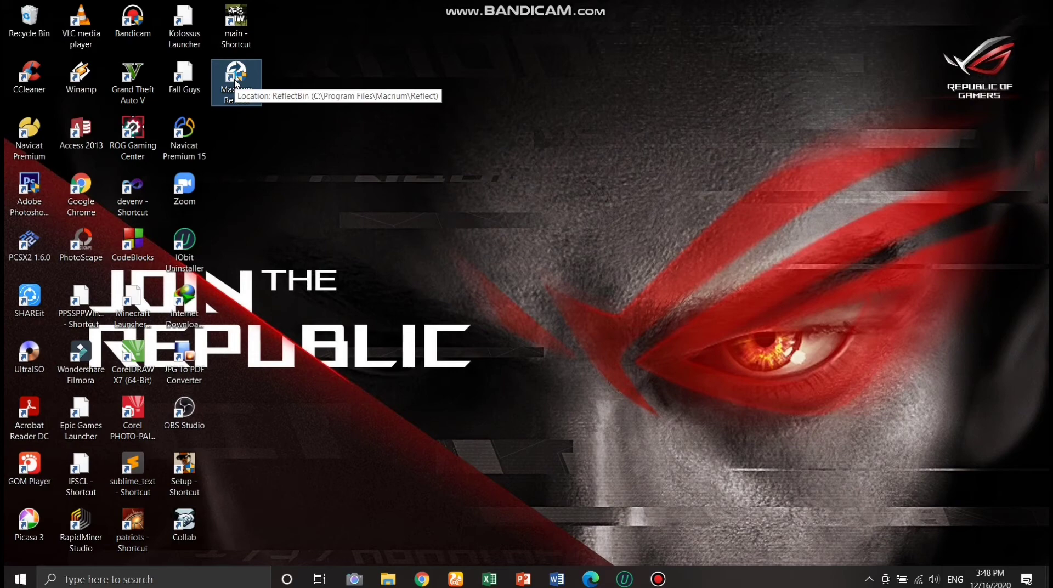
double_click(235, 82)
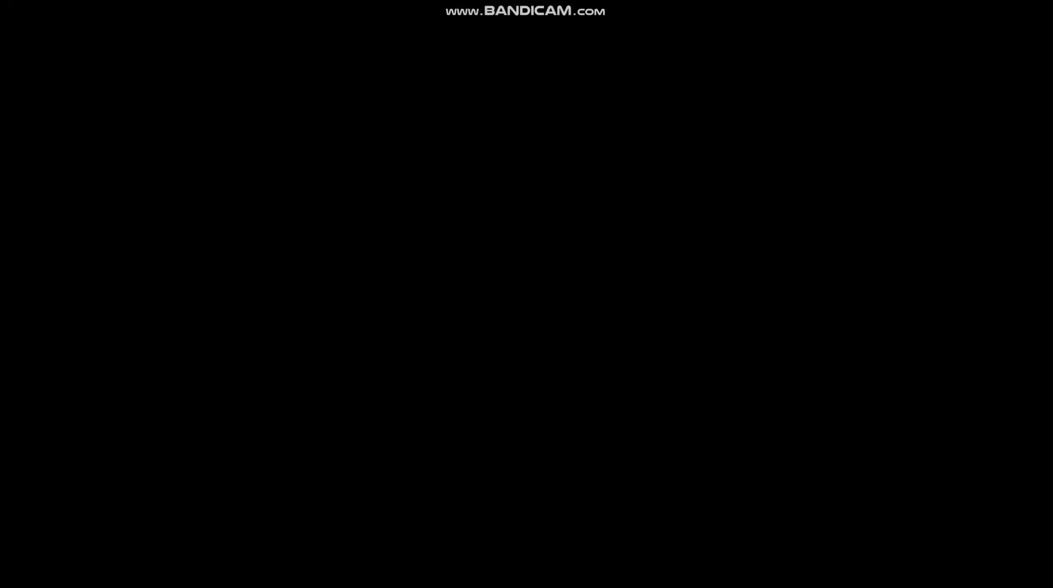
left_click(453, 387)
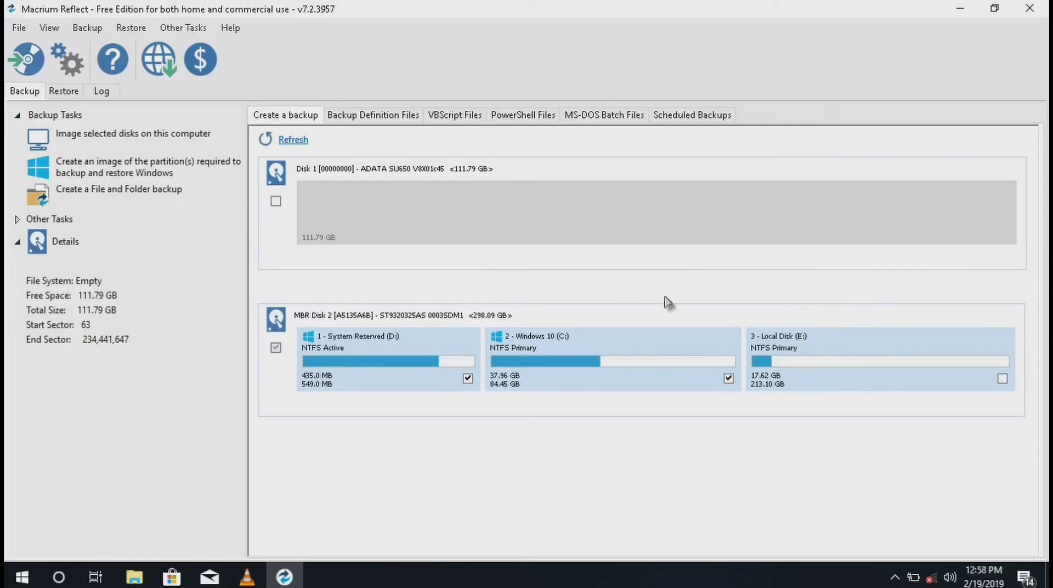
- Start cloning MBR Disk 2 and choose the 111.79 GB ADATA SU650 disk as the destination
left_click(467, 356)
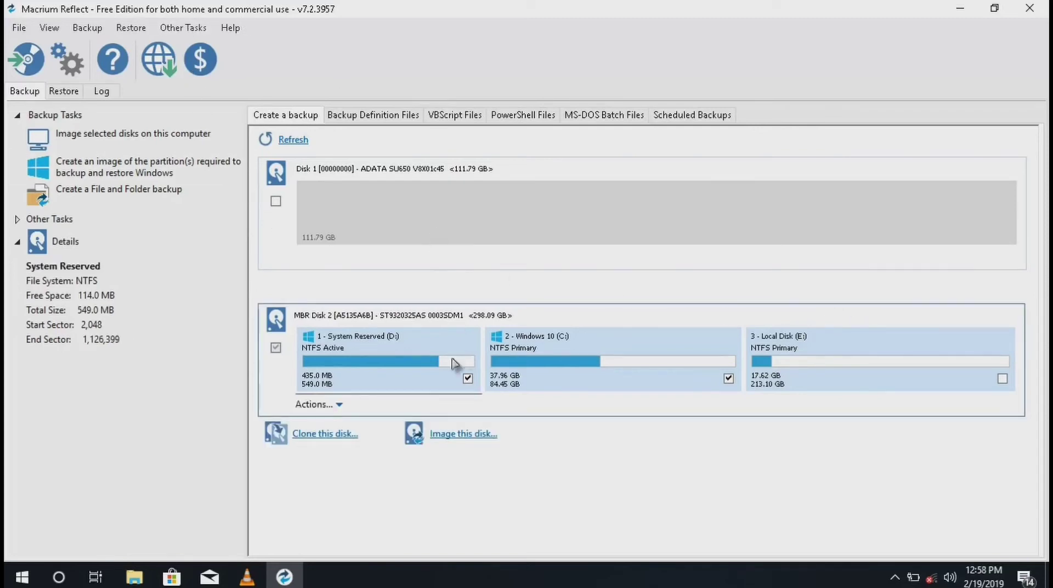
left_click(316, 435)
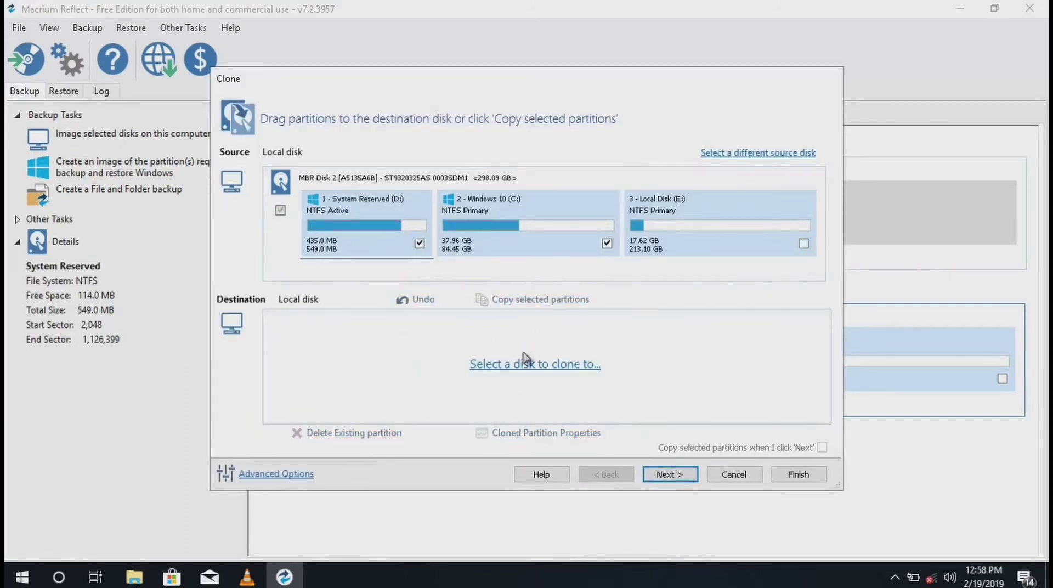
left_click(542, 365)
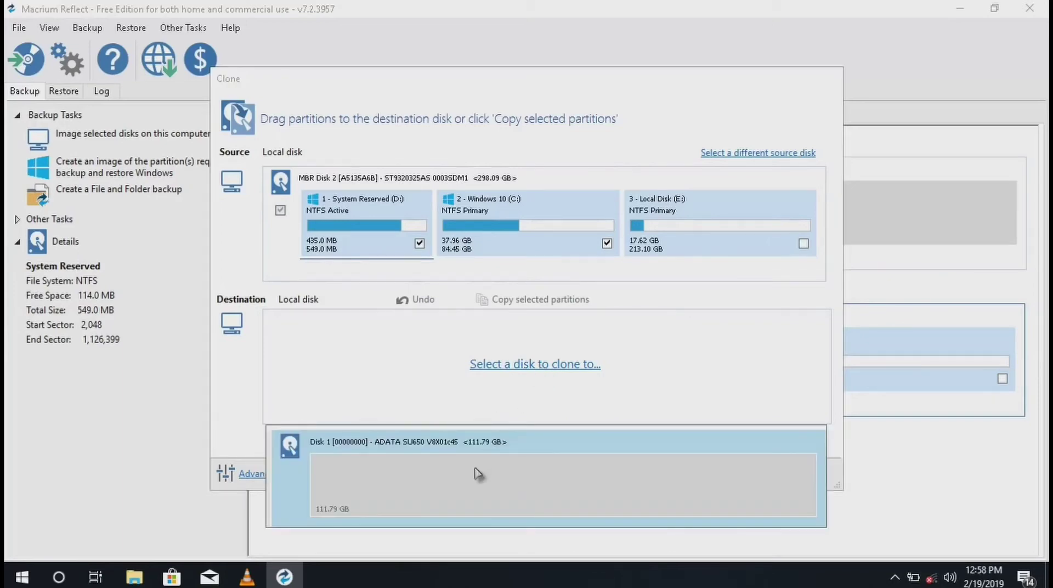
left_click(478, 474)
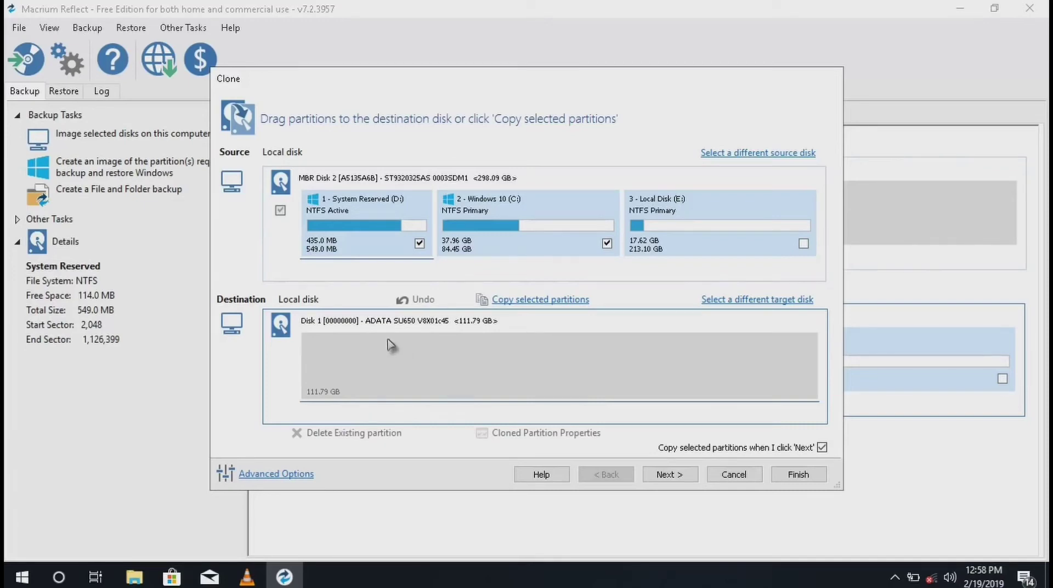
- Copy the System Reserved and Windows 10 partitions to the destination disk and skip scheduling the clone
left_click_drag(390, 345, 382, 376)
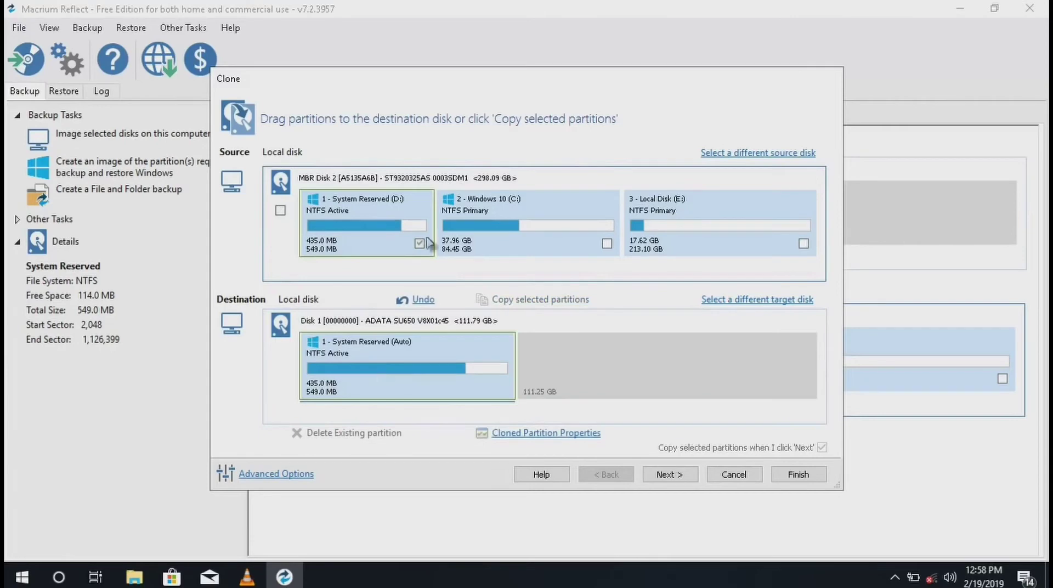
left_click_drag(485, 224, 551, 374)
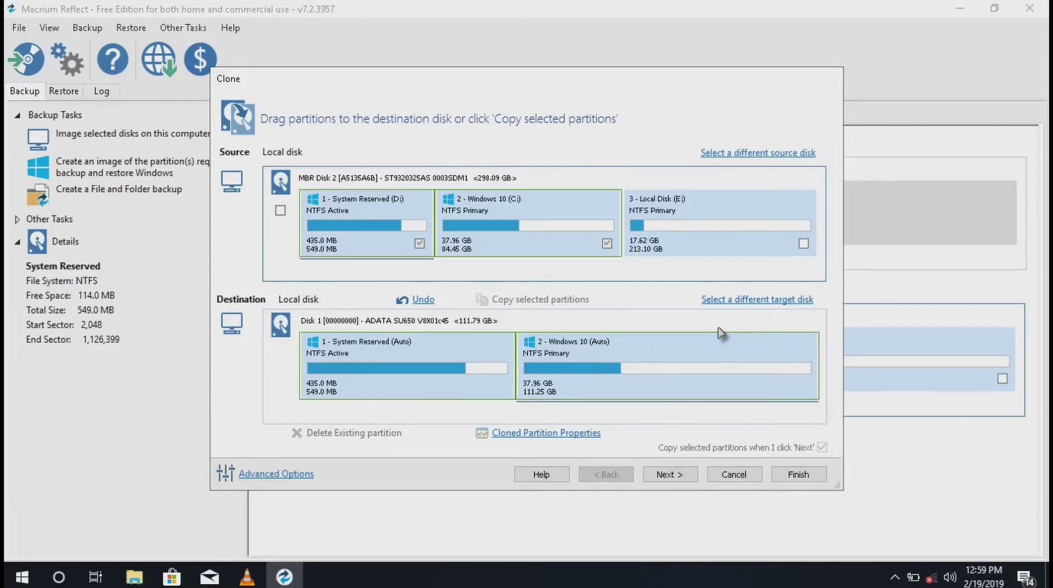
left_click(668, 482)
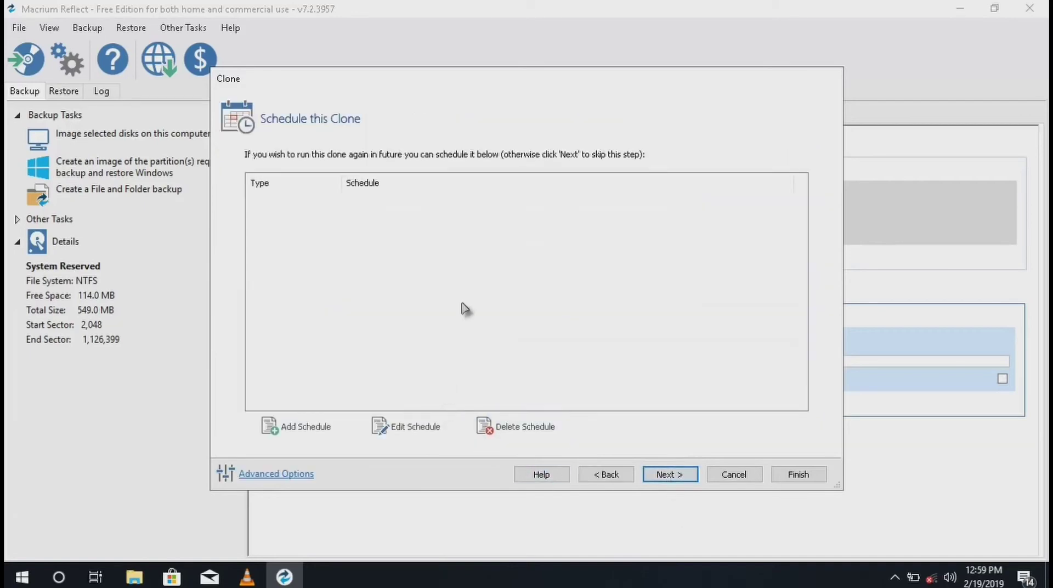
left_click(671, 482)
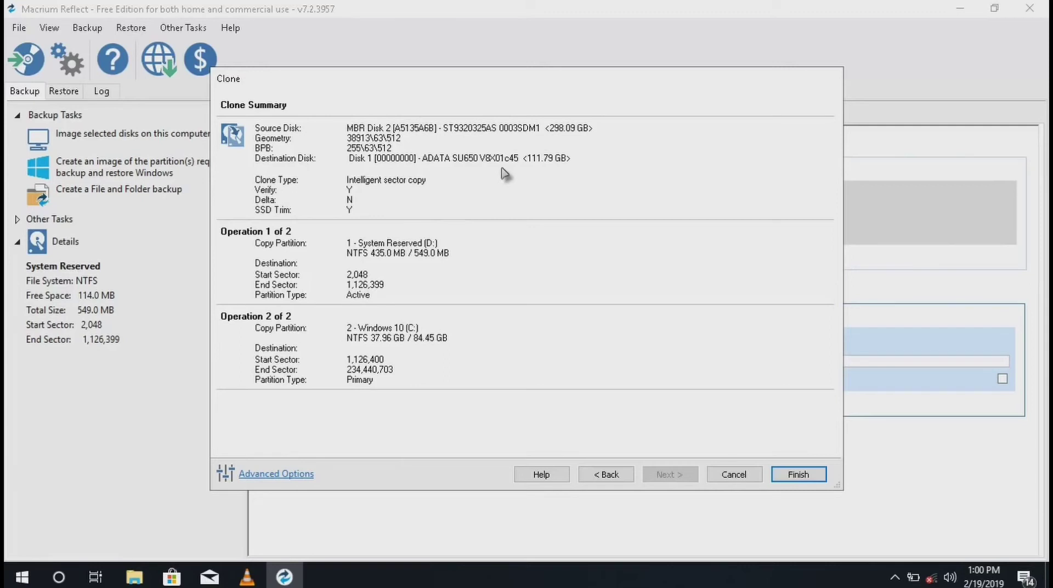
- Accept the clone summary and run the backup now without saving an XML backup definition file
left_click(799, 475)
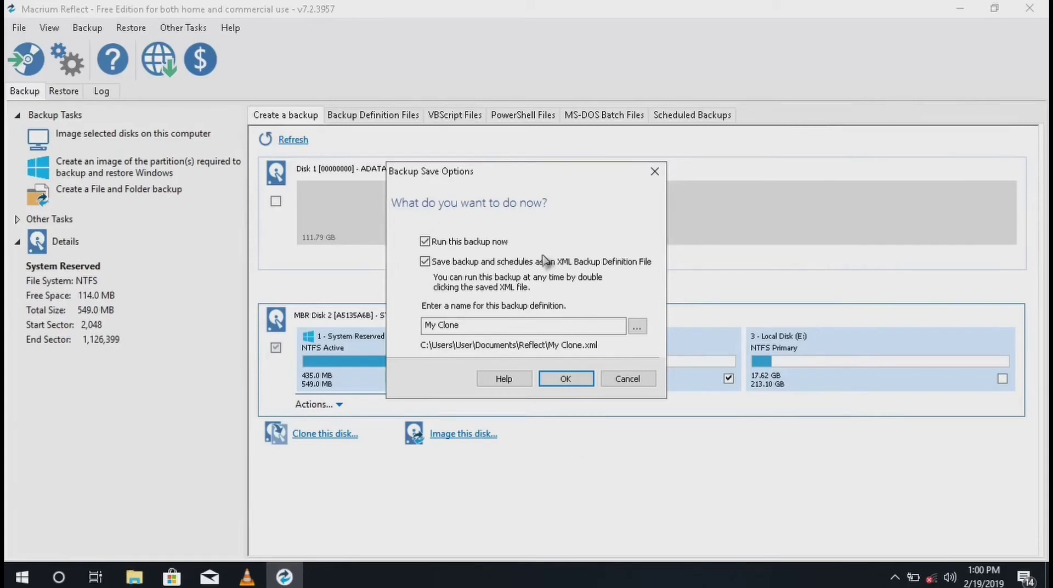
left_click(425, 262)
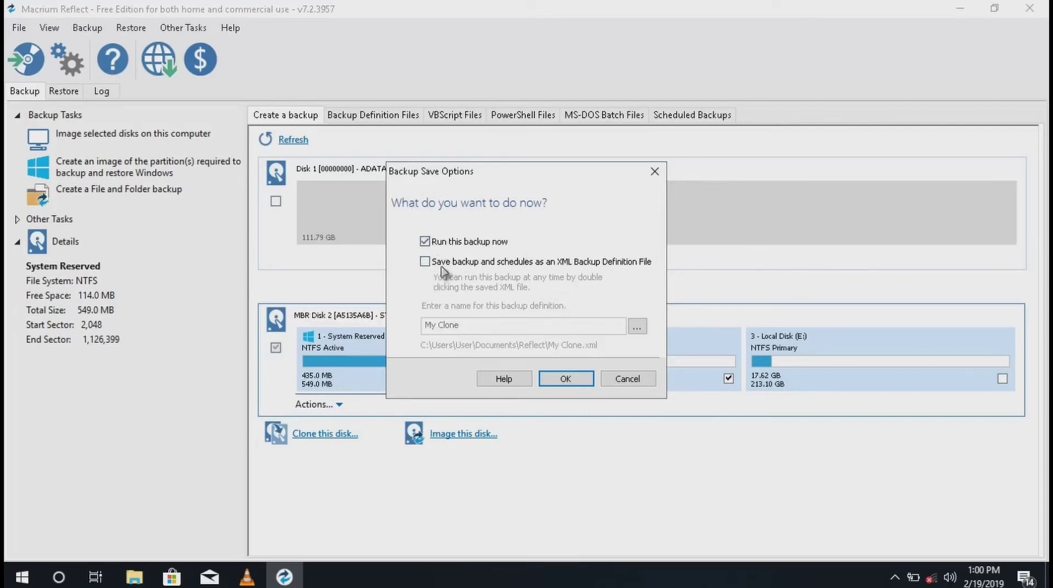
left_click(554, 384)
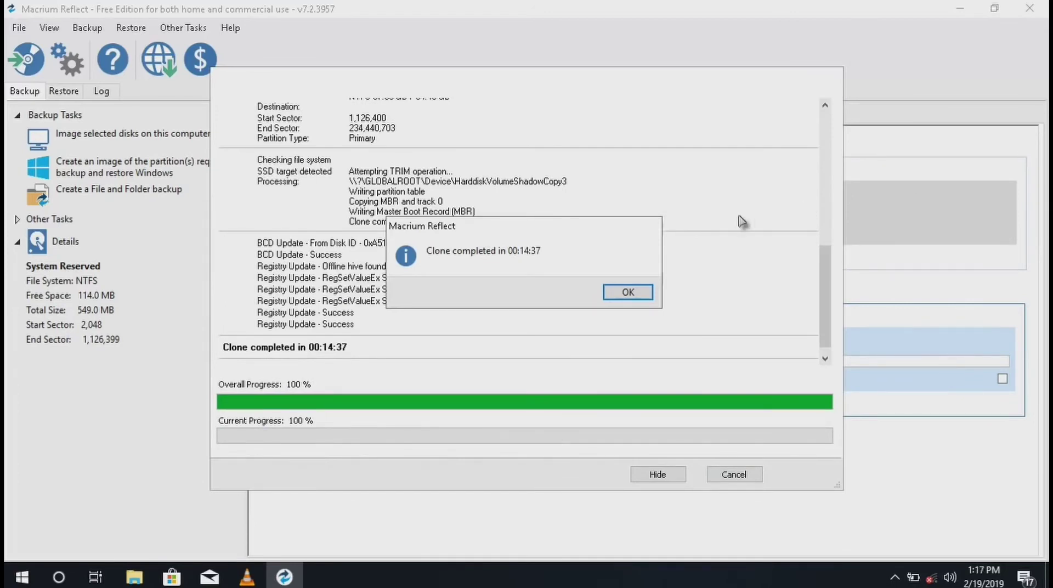
- Dismiss the clone completion notice and progress report, then minimize Macrium Reflect
left_click(628, 293)
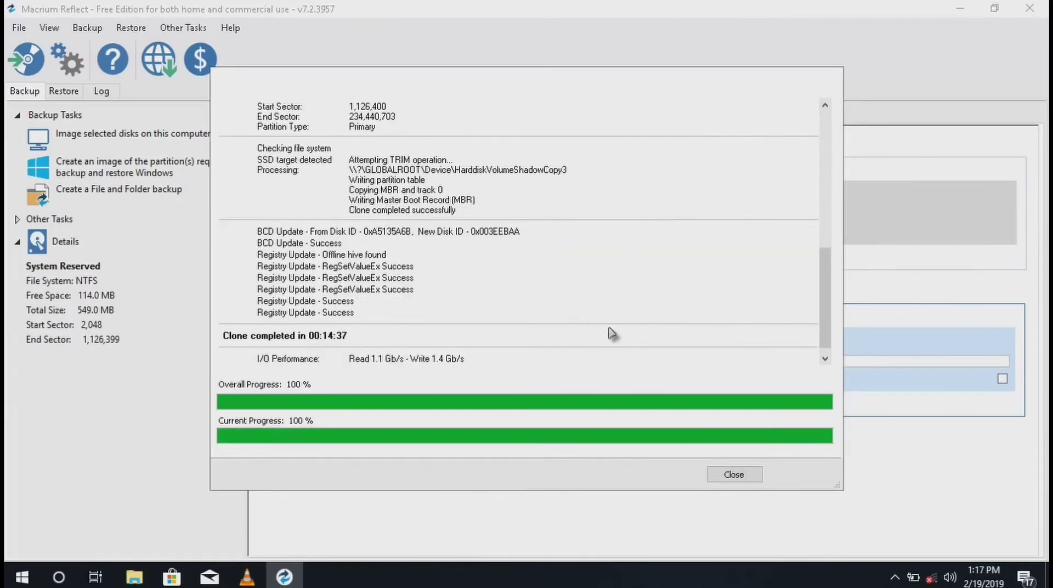
left_click(734, 475)
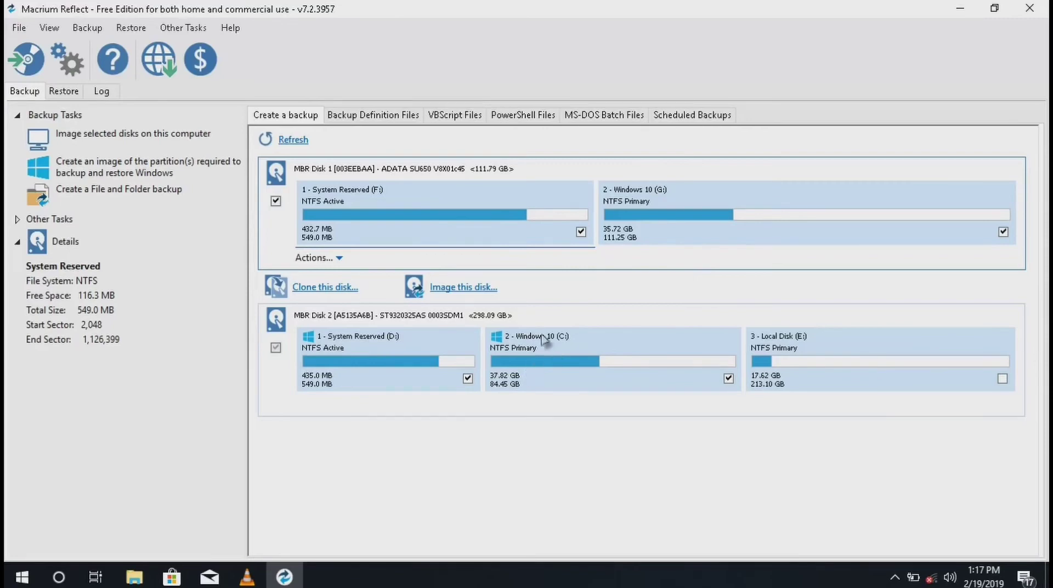
left_click(961, 10)
left_click(51, 283)
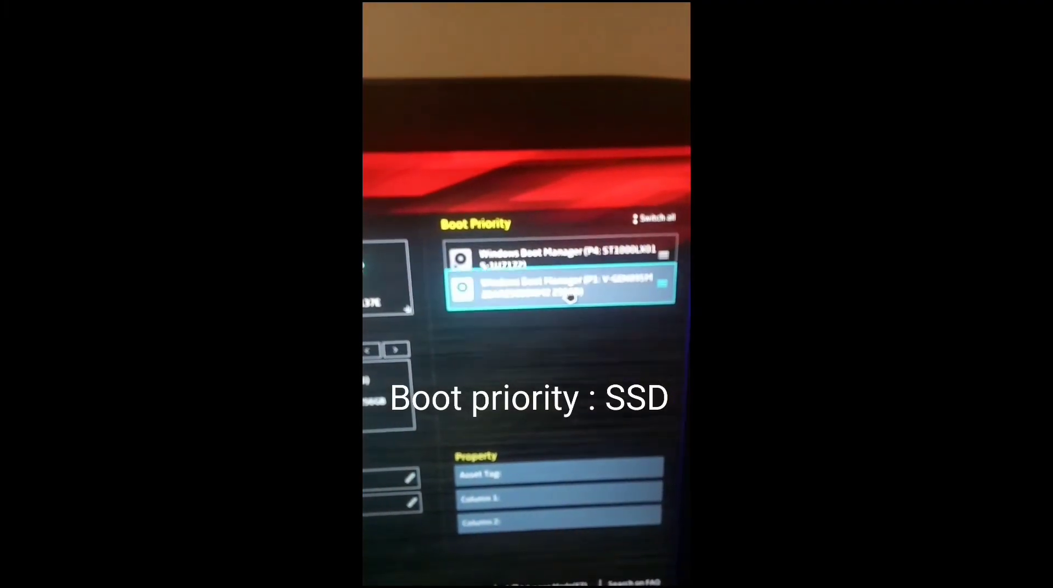
- Move the SSD's Windows Boot Manager to first place in the BIOS boot priority, then save the configuration and exit
left_click_drag(566, 296, 574, 271)
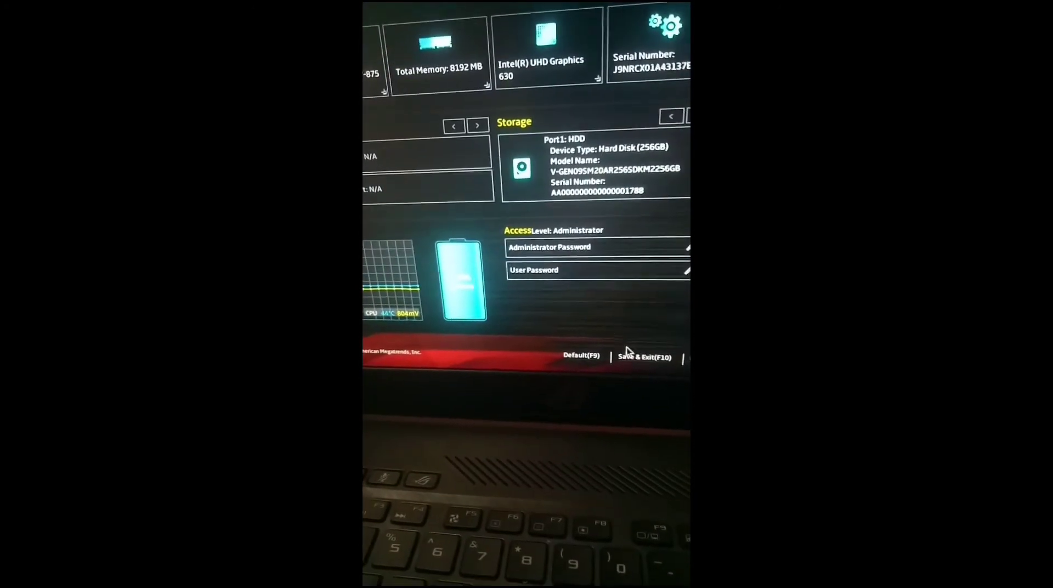
left_click(610, 356)
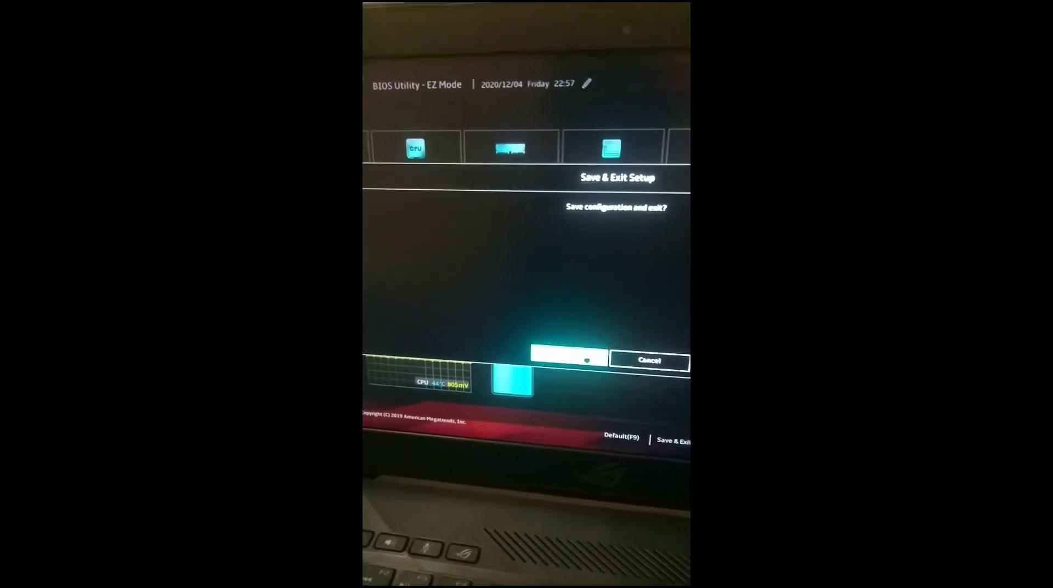
left_click(616, 345)
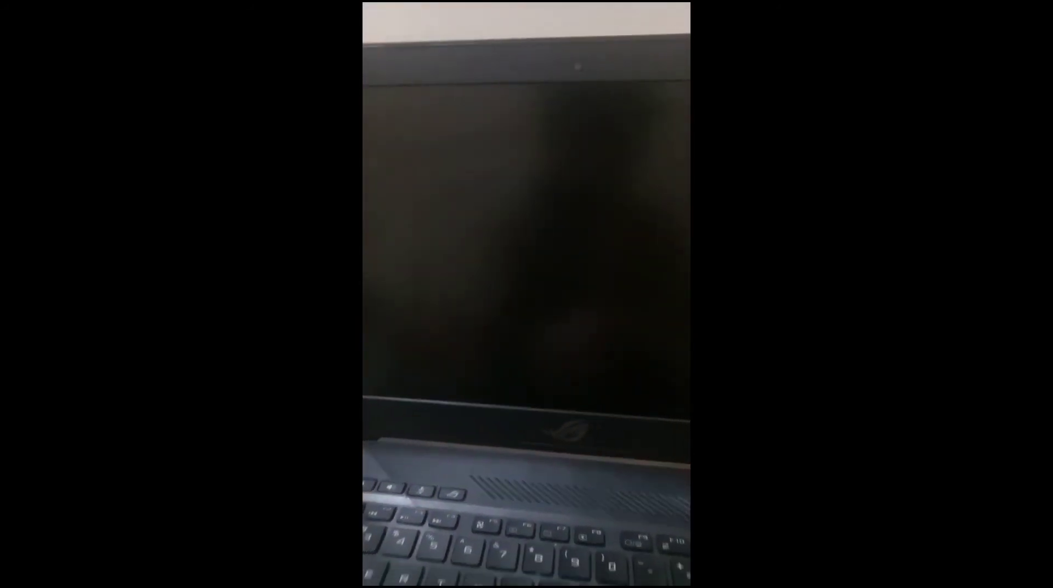